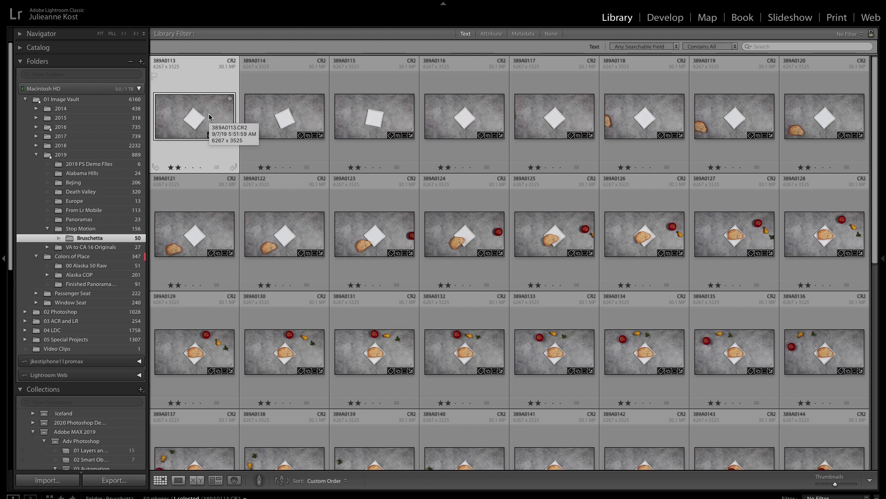
Step: Preview the bruschetta photos full size, stepping through the plate sequence, then return to the grid
double_click(210, 116)
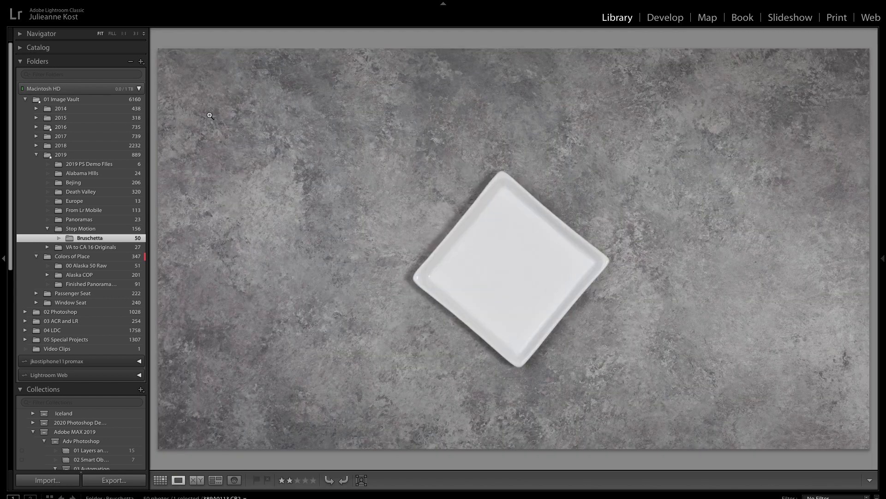
key("Right")
key("Right")
key("Right")
key("Right")
key("Right")
key("Right")
key("Right")
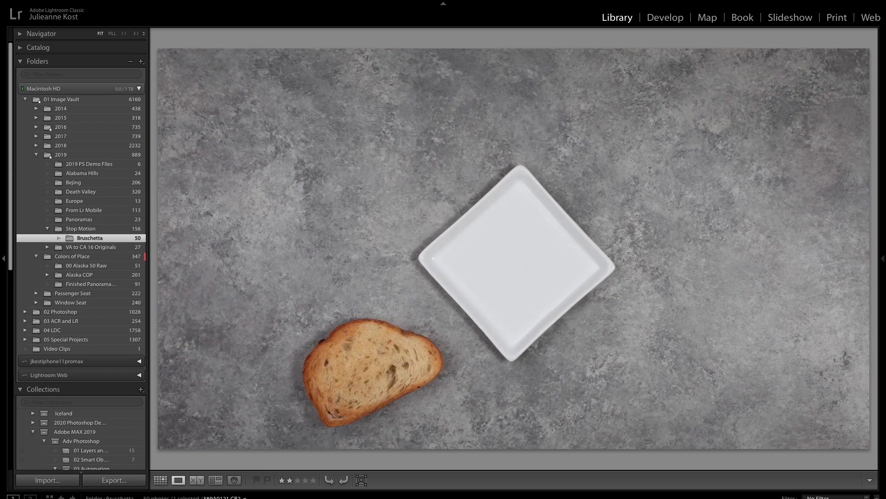
key("Right")
key("Right")
key("Right")
key("Right")
key("Right")
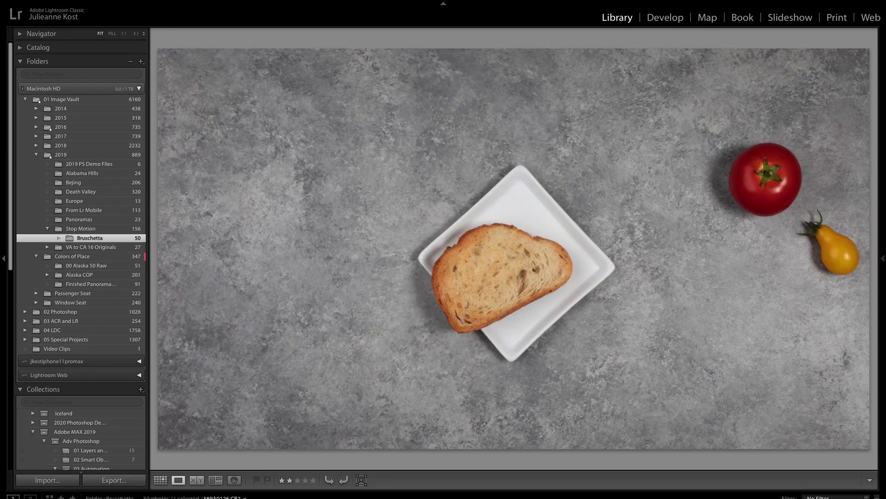
key("Right")
key("Right")
key("Right")
key("Right")
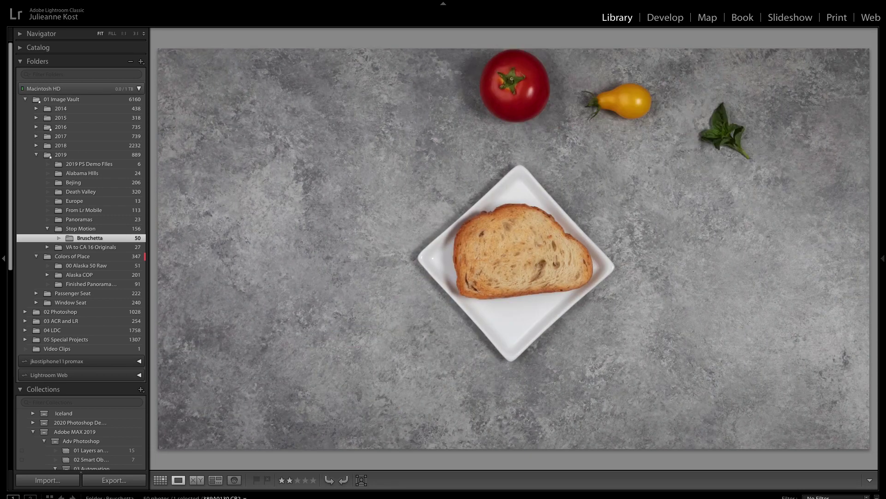
key("Right")
key("Right")
key("Right")
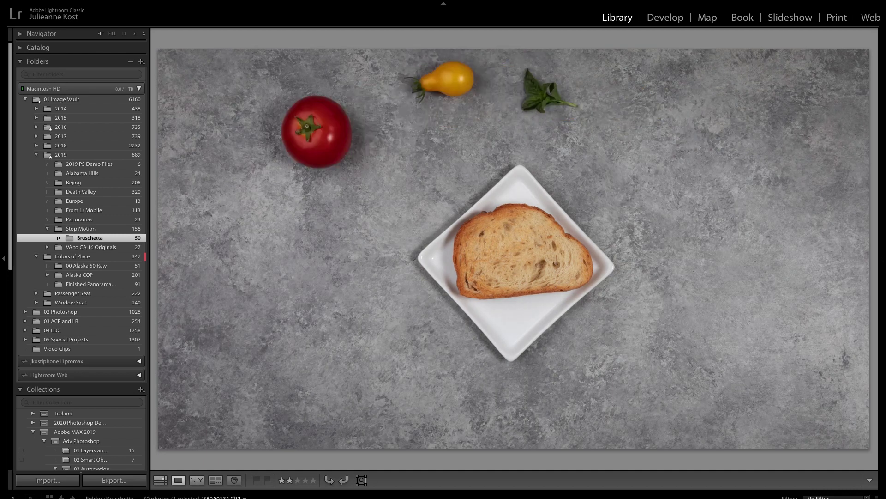
key("g")
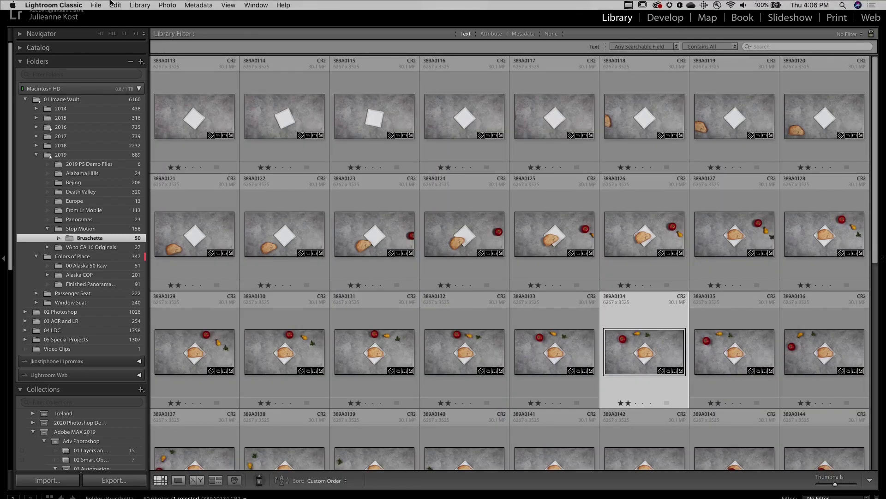
Step: Select all 50 photos, look at Photo > Edit In, and switch to Photoshop 2020
left_click(117, 5)
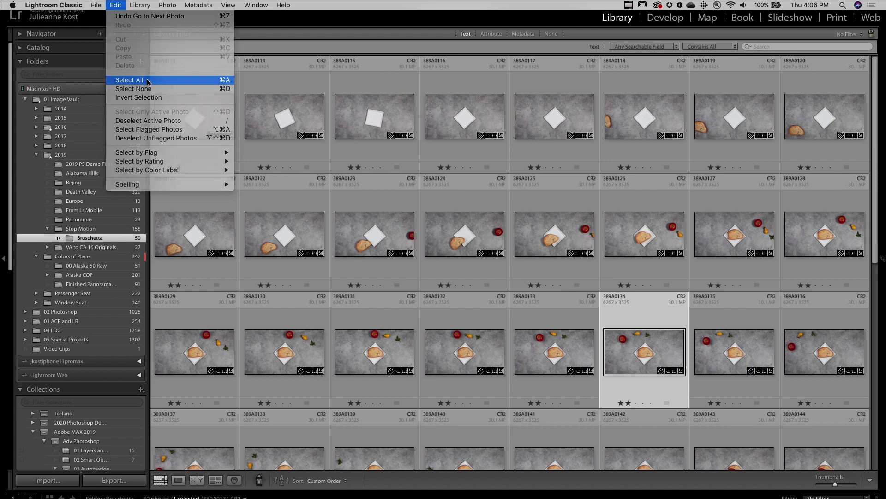
left_click(125, 46)
left_click(169, 5)
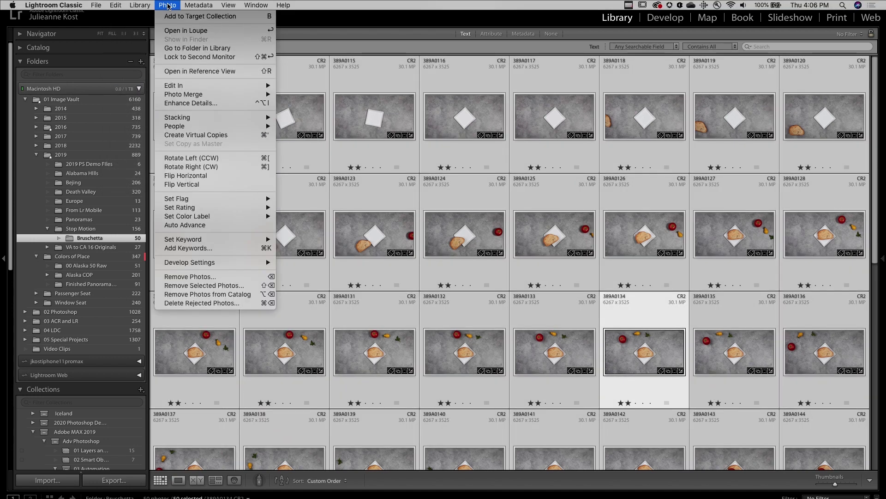
mouse_move(174, 86)
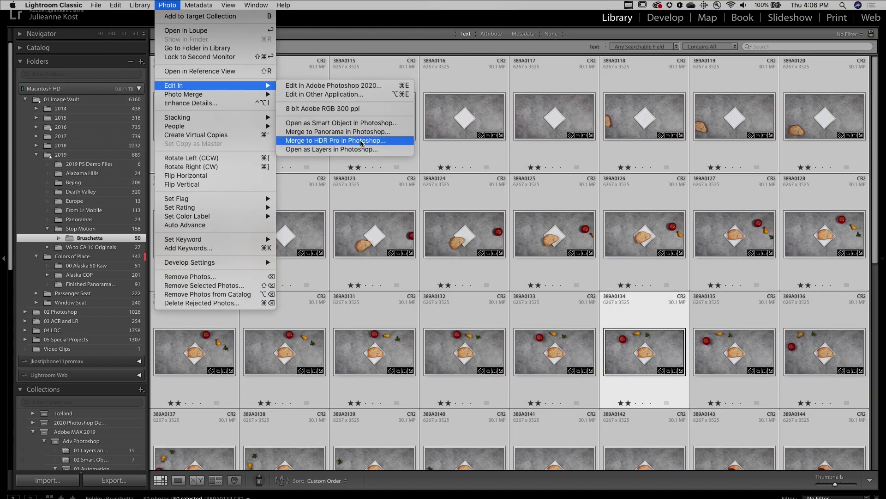
left_click(436, 152)
key("super+Tab")
key("super+Tab")
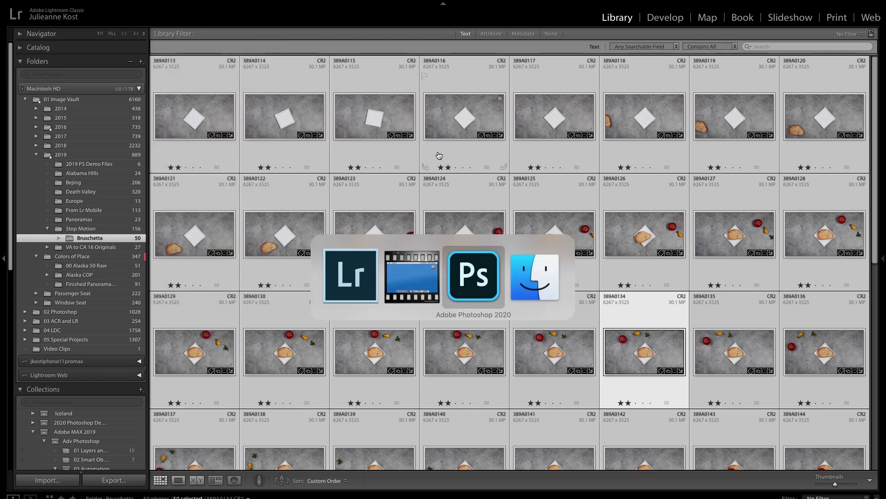
left_click_drag(883, 118, 879, 285)
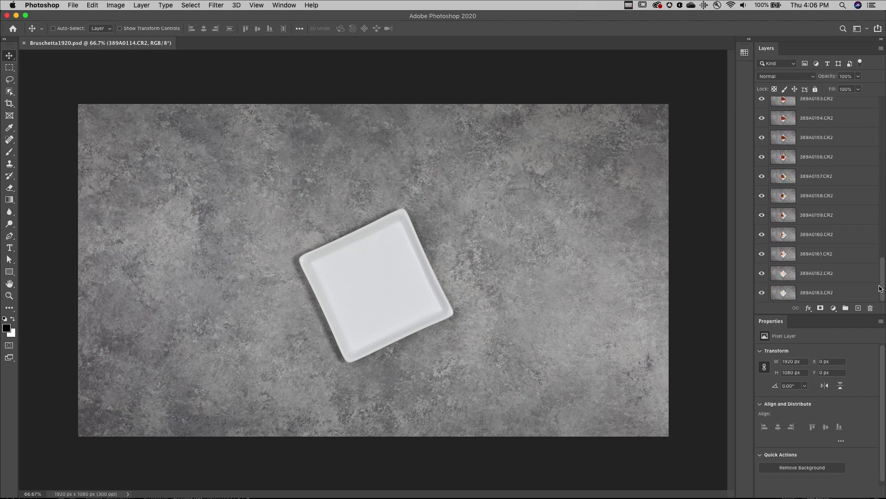
Step: Show the Timeline panel and create a Frame Animation timeline with its first frame
left_click(284, 5)
left_click(311, 331)
left_click(410, 473)
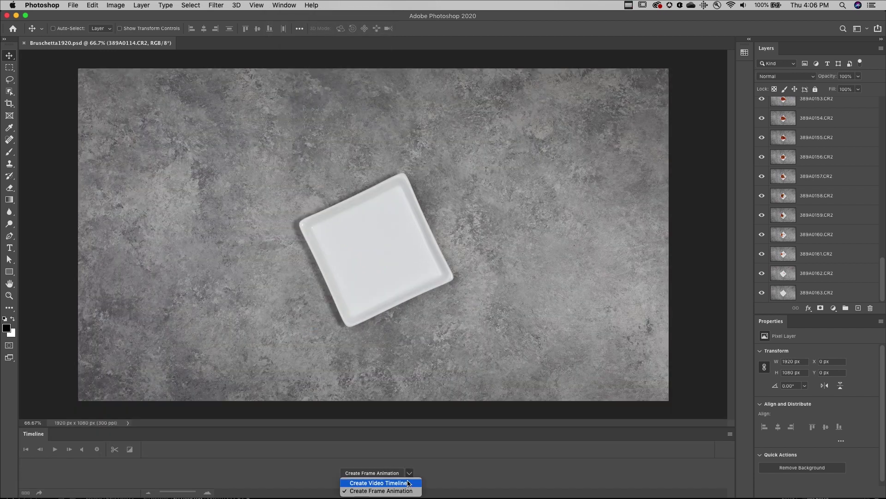
left_click(408, 493)
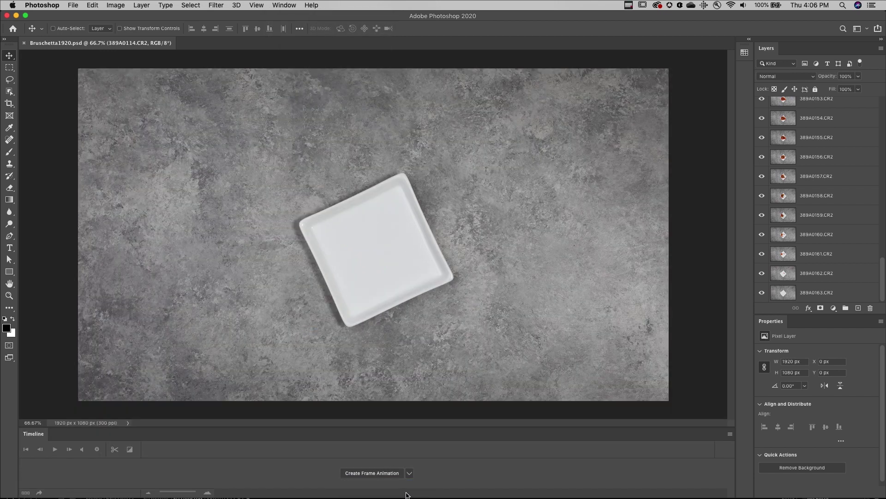
left_click(380, 475)
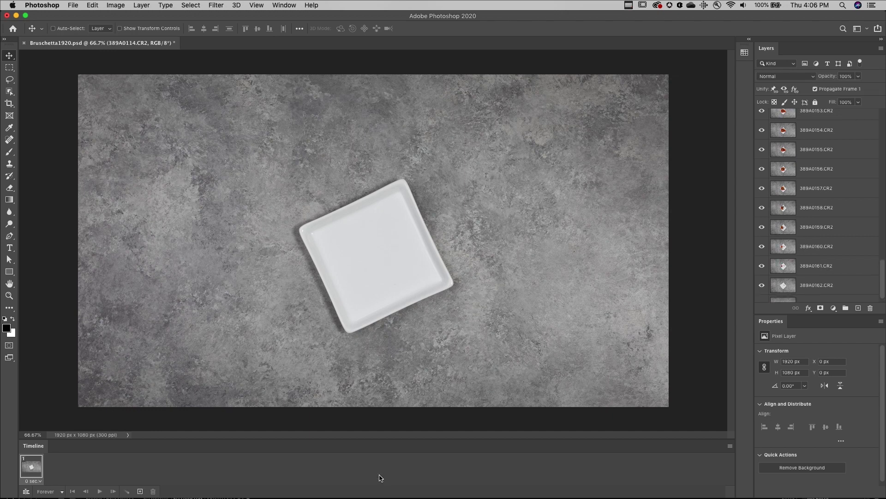
Step: Select all layers and make a separate animation frame from each, giving 49 frames
left_click(191, 6)
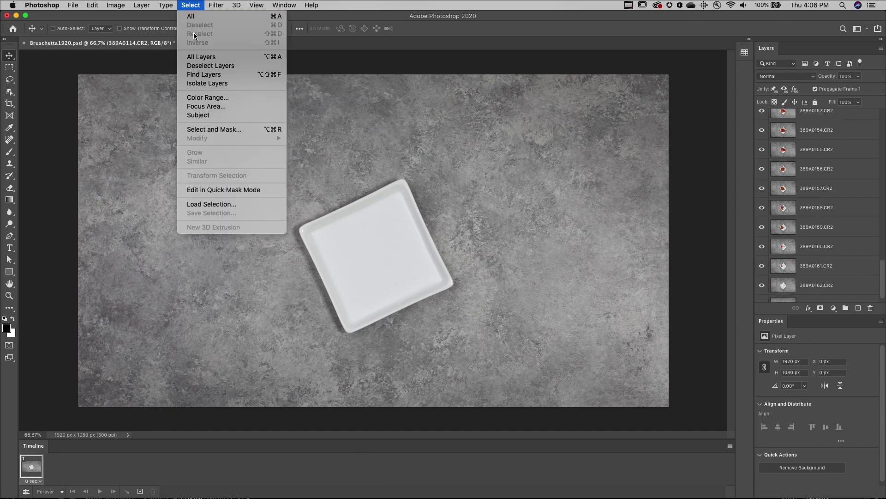
left_click(201, 57)
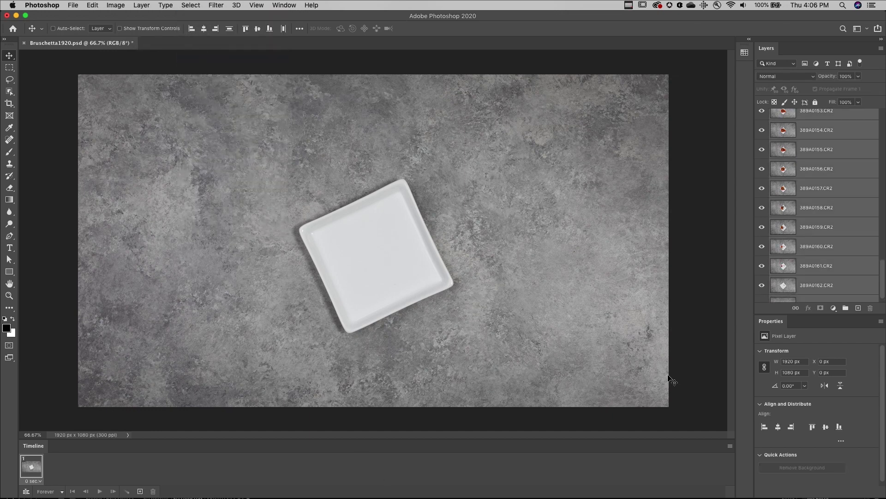
left_click(730, 446)
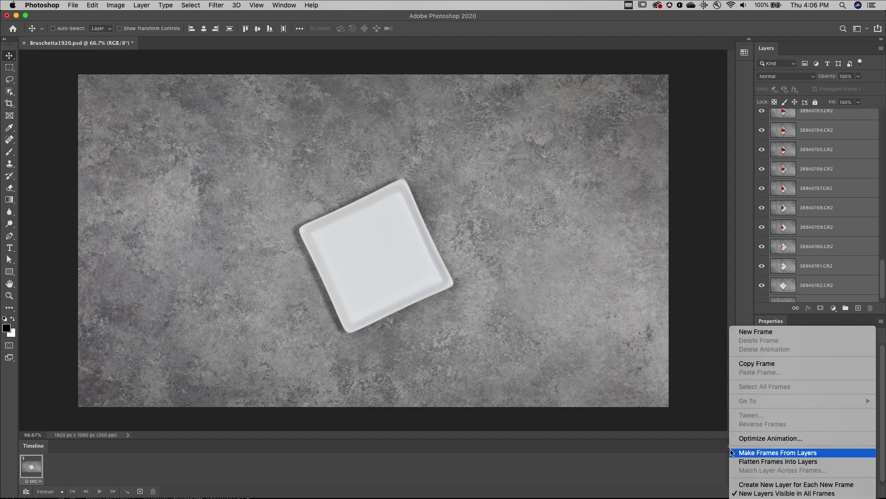
left_click(733, 453)
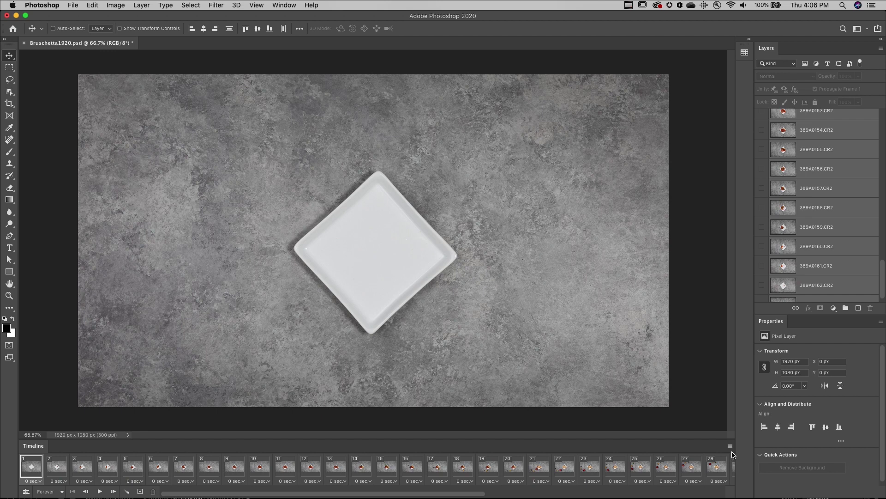
Step: Select all 49 frames and reverse their order
left_click(731, 447)
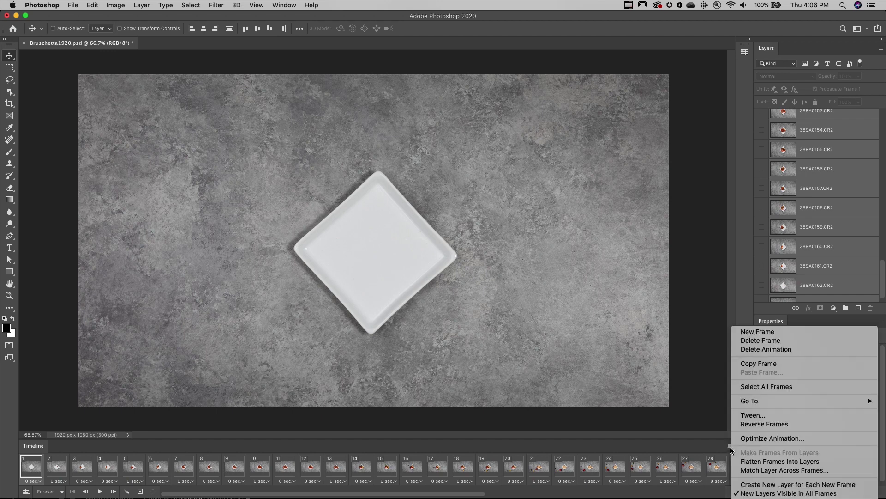
left_click(766, 387)
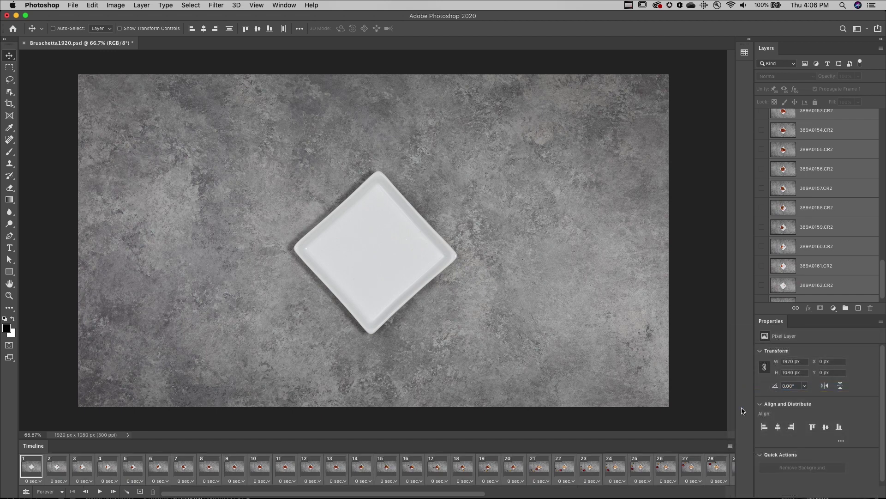
left_click(731, 447)
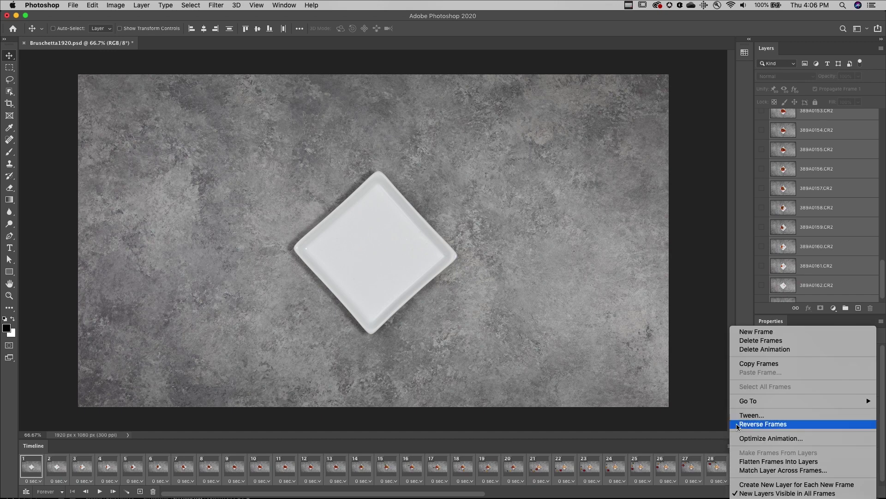
left_click(737, 424)
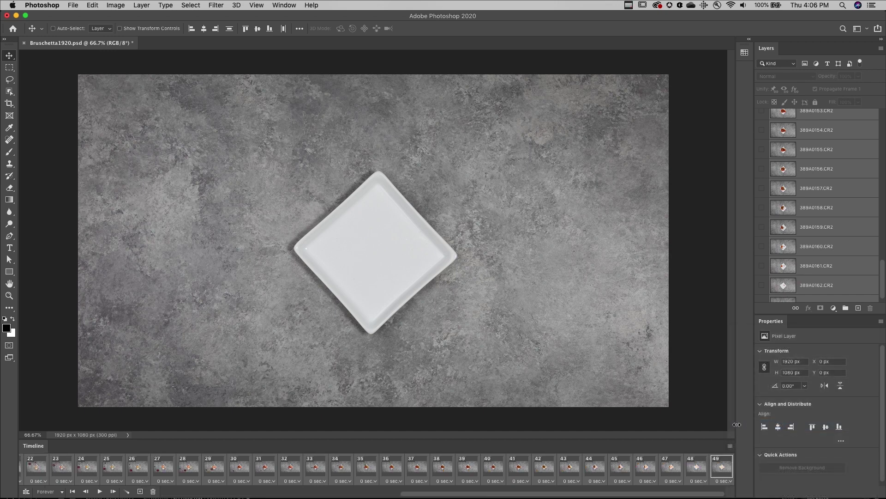
Step: Give all frames a 0.1-second delay, loop Forever, and play from the first frame
left_click(702, 483)
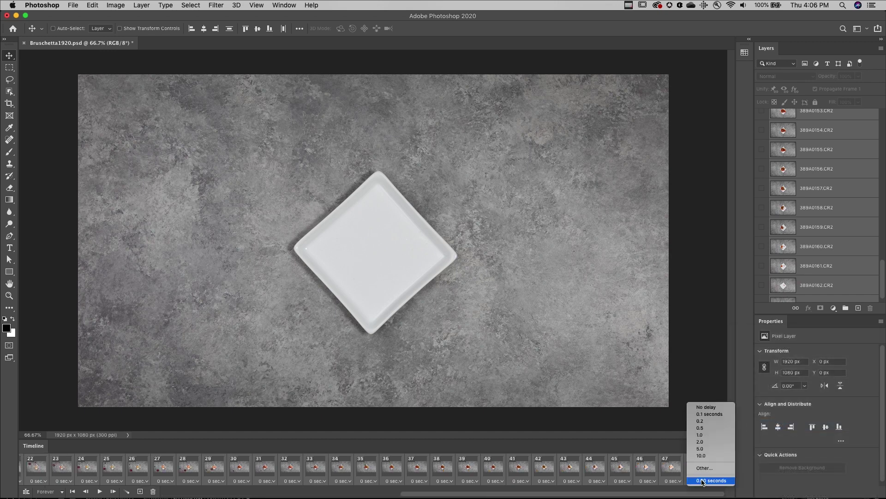
left_click(706, 415)
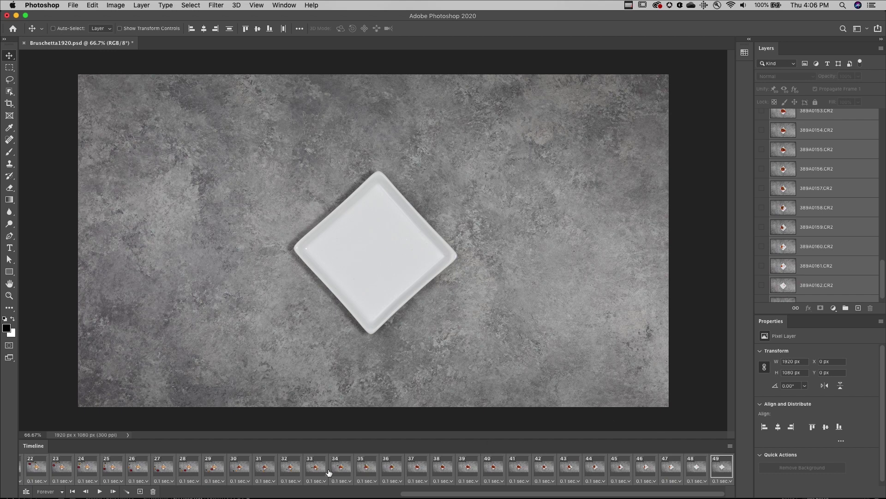
left_click(55, 492)
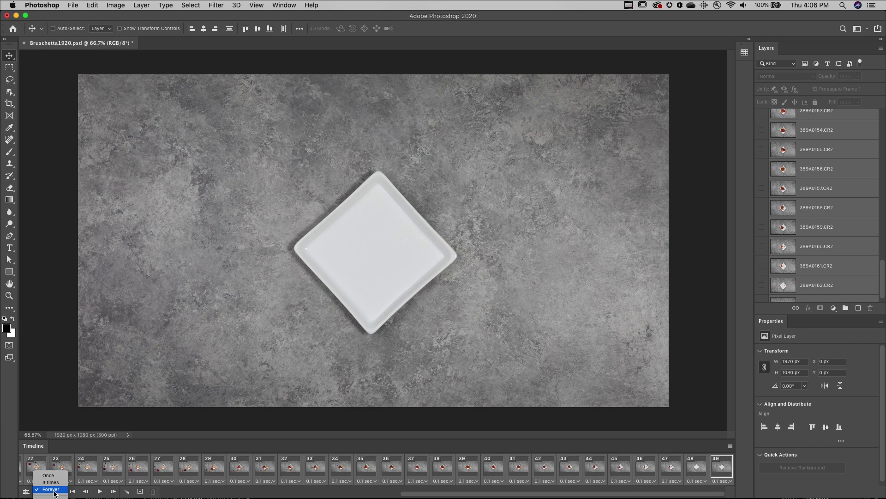
left_click(52, 489)
left_click(73, 492)
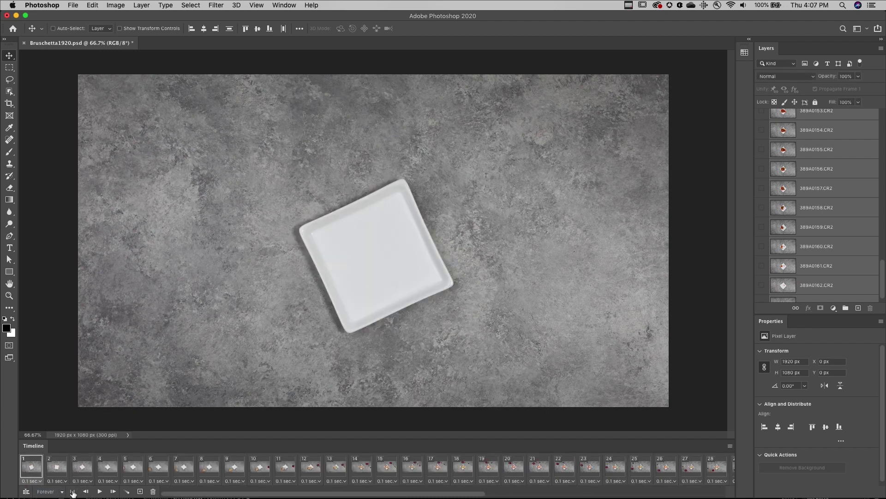
left_click(99, 492)
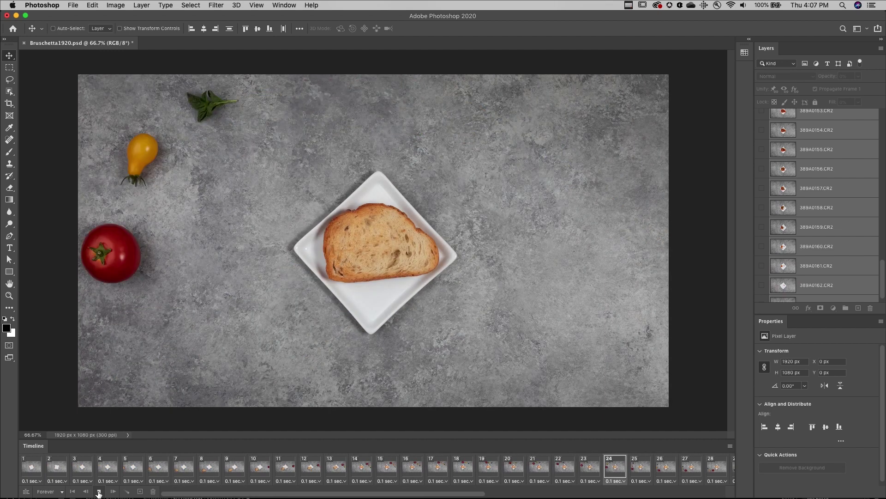
left_click(99, 492)
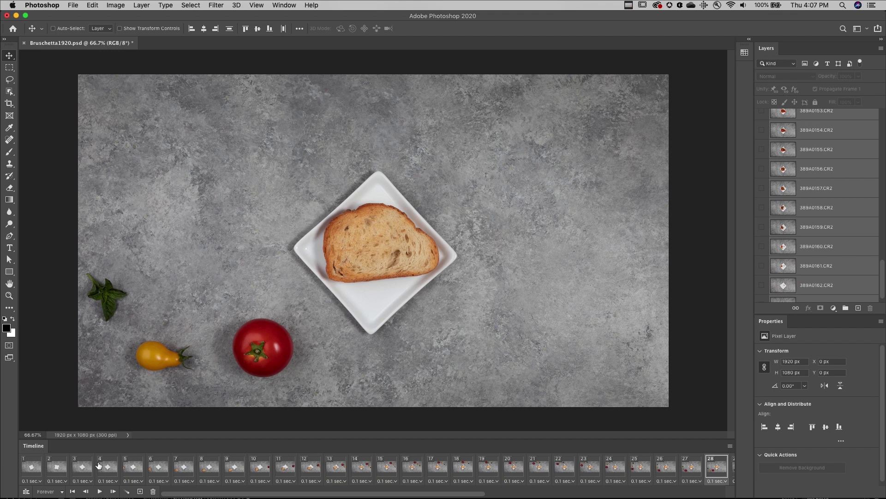
left_click(73, 4)
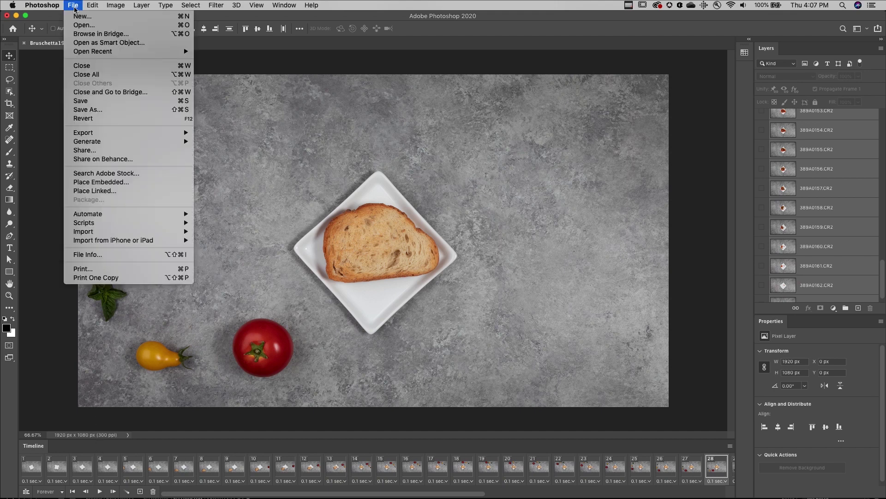
mouse_move(83, 132)
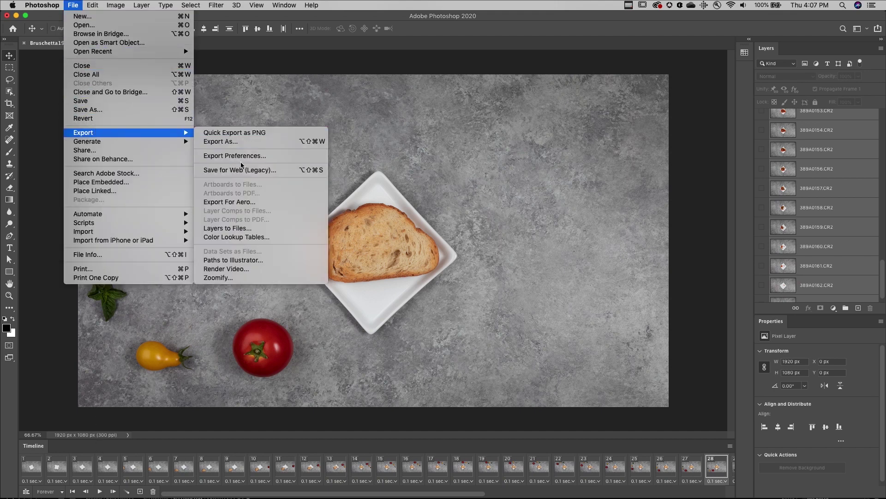
left_click(288, 171)
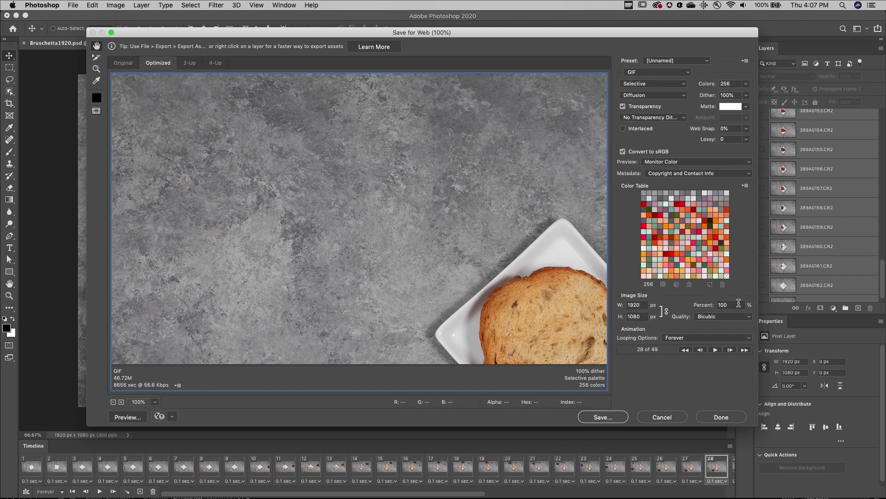
left_click_drag(734, 305, 711, 308)
type("25")
key("Tab")
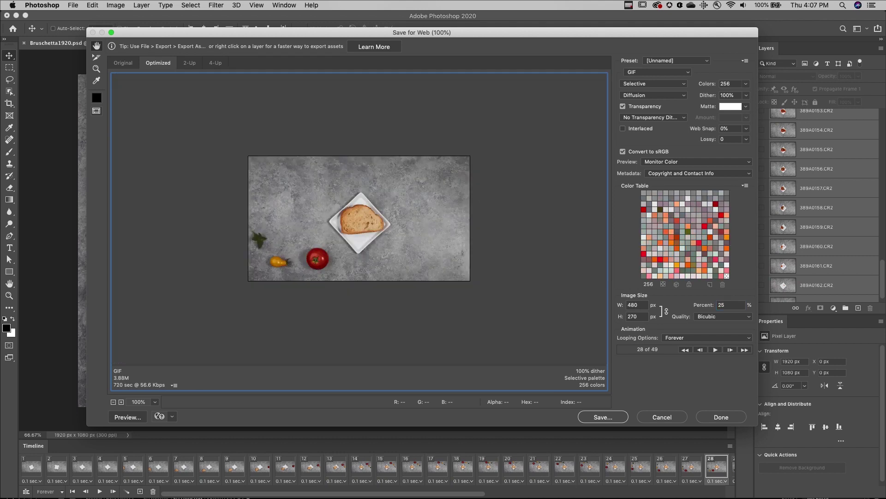
left_click(717, 349)
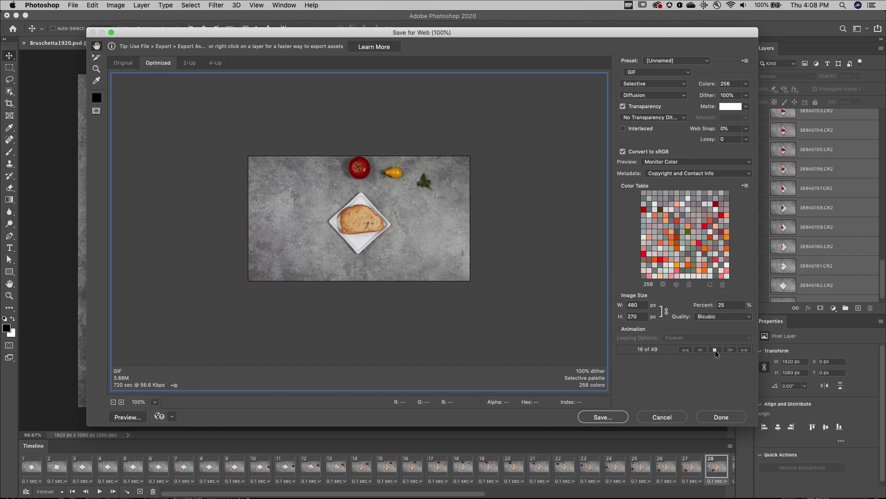
left_click(665, 416)
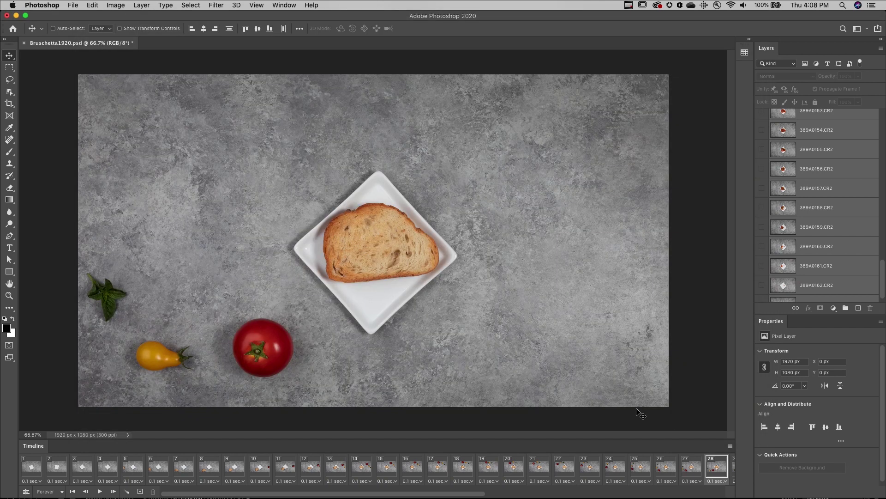
Step: Pick the YouTube HD 1080p 29.97 preset in Render Video, then cancel without rendering
left_click(72, 5)
mouse_move(83, 133)
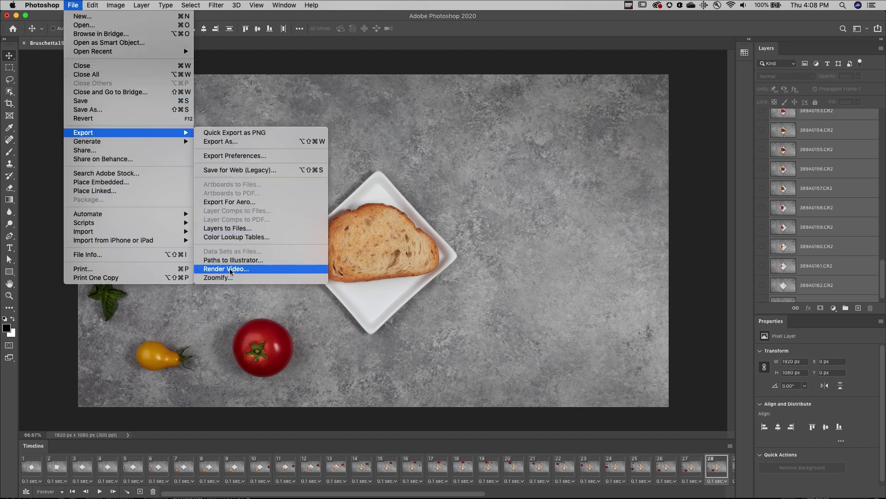
left_click(225, 268)
left_click(346, 152)
left_click(461, 153)
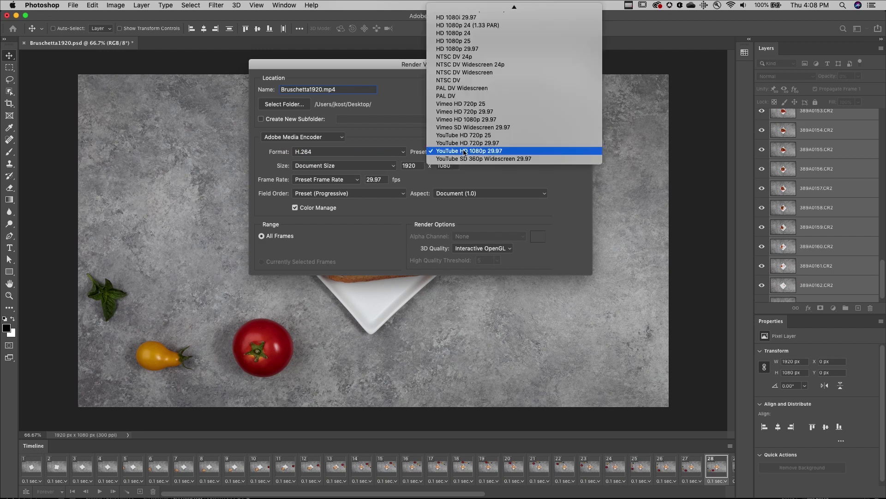
left_click(464, 151)
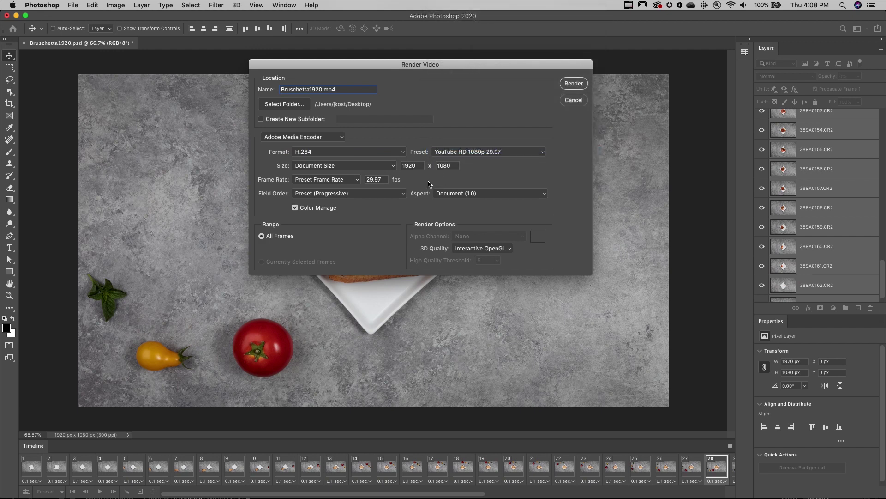
left_click(574, 102)
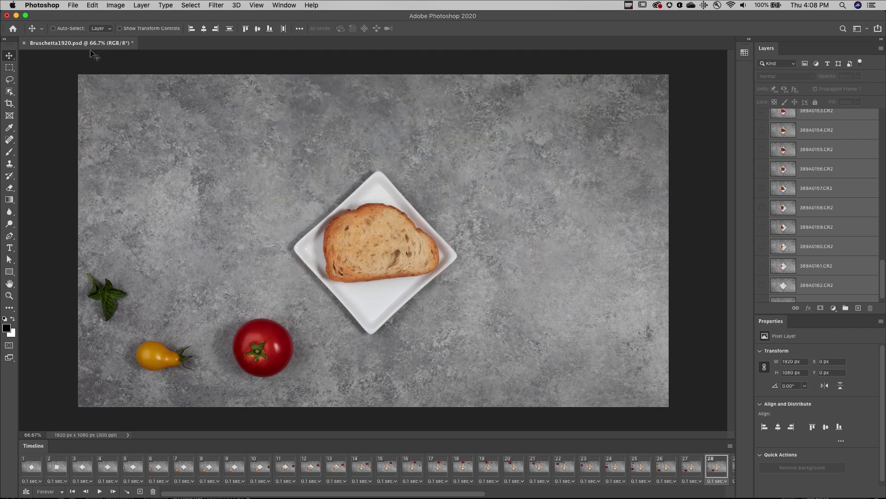
left_click(73, 5)
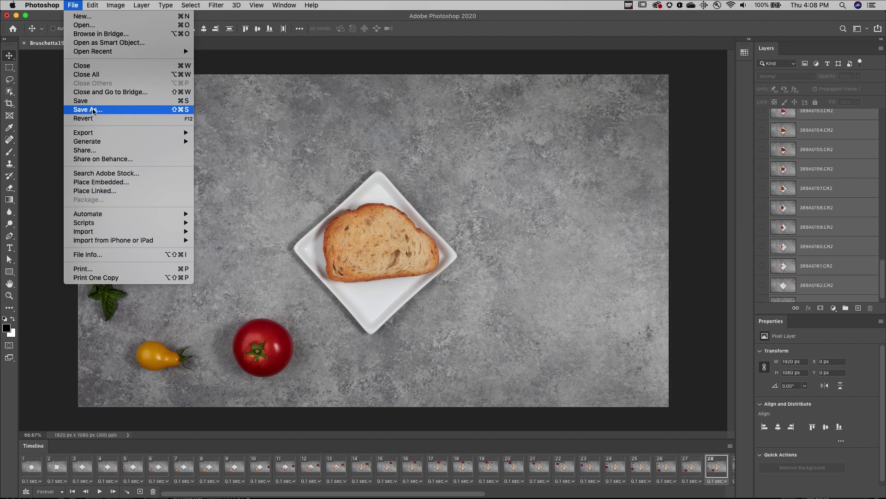